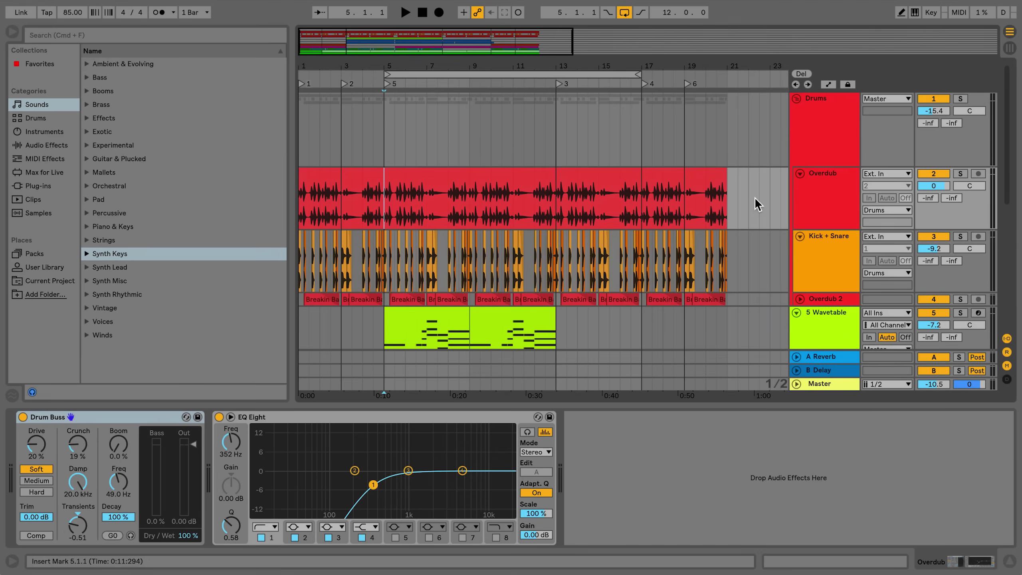
# - Start arrangement playback from the start marker at bar 5
pyautogui.press('space')
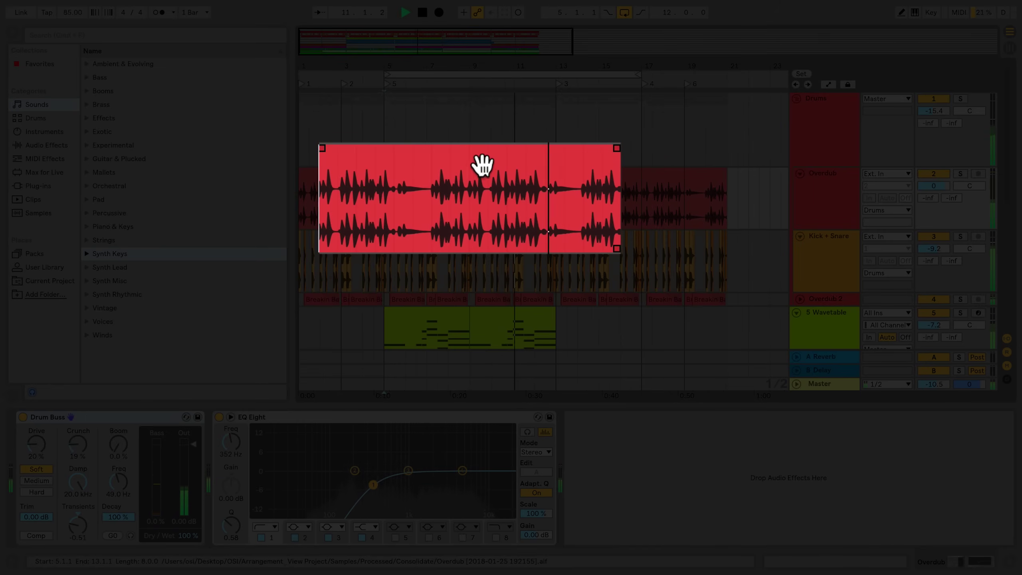
# - Split the Overdub clip at bar 9 with Edit > Split, then check both resulting halves
pyautogui.click(478, 165)
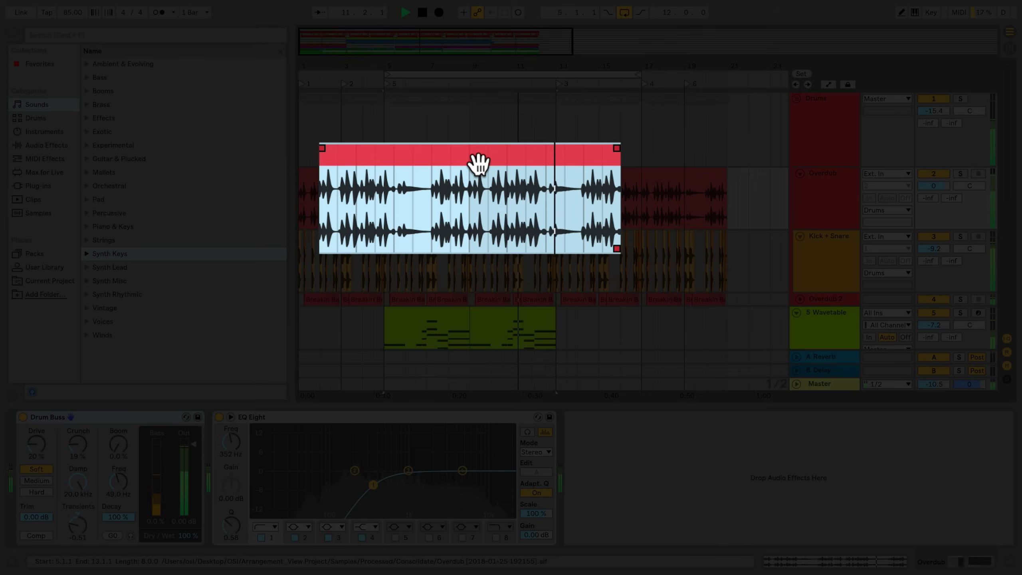
pyautogui.click(470, 219)
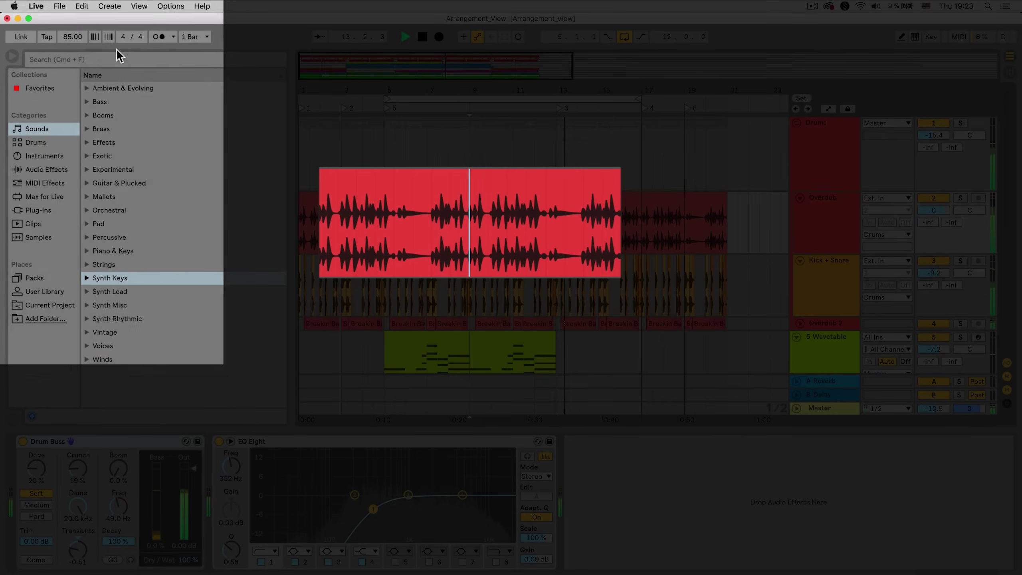
pyautogui.click(81, 3)
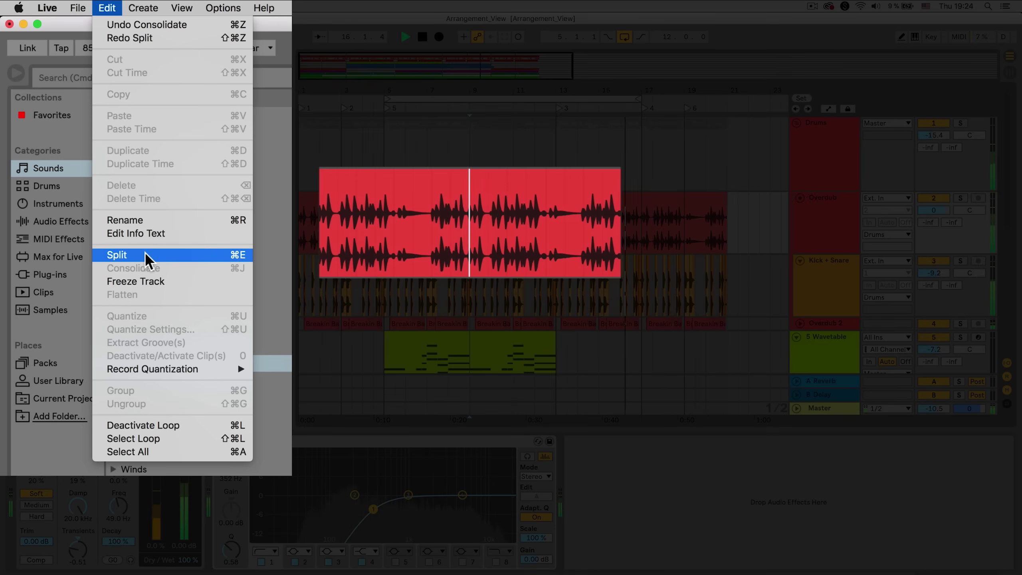
pyautogui.click(145, 257)
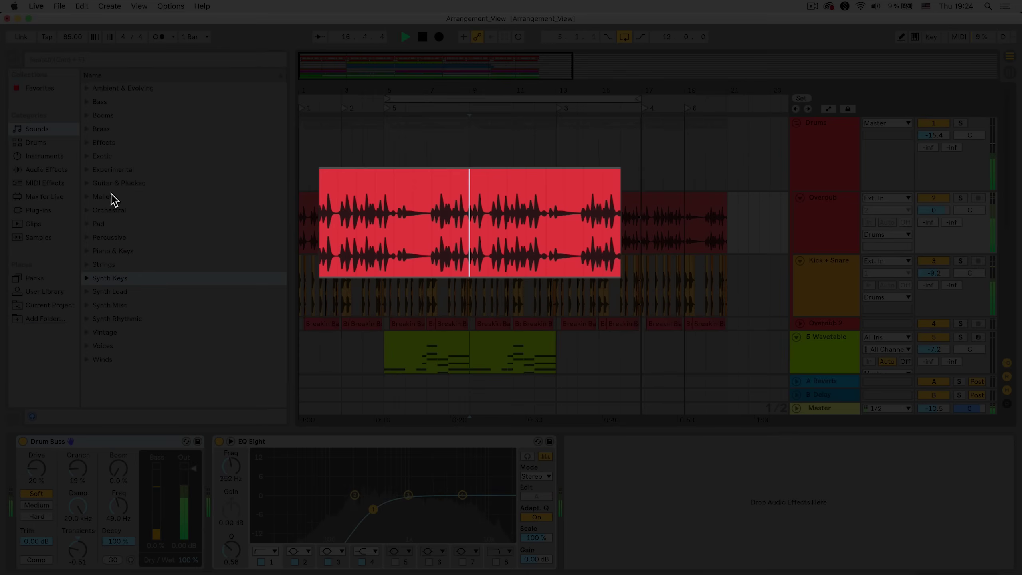
pyautogui.click(372, 182)
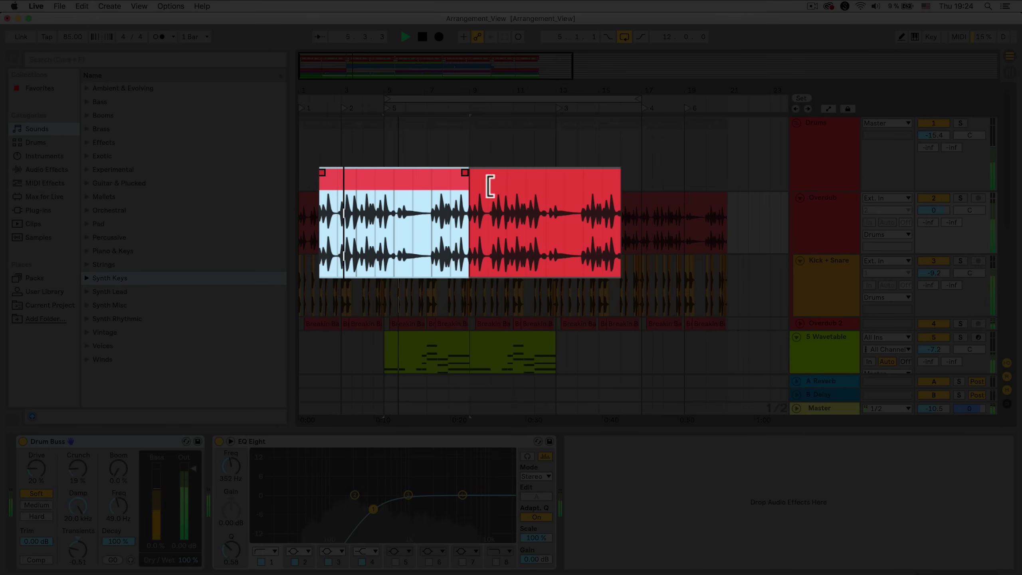
pyautogui.click(522, 187)
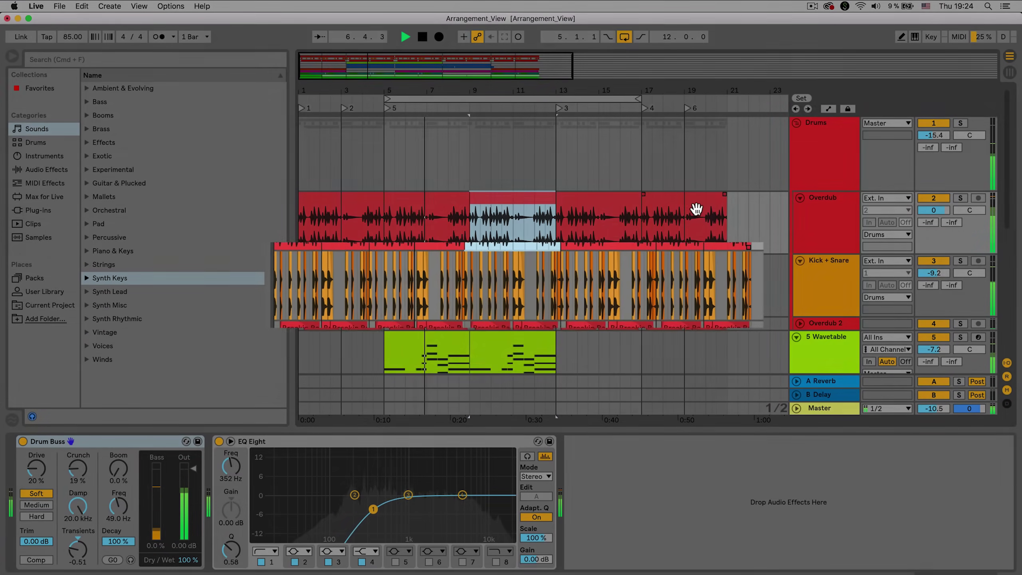
# - Select the full span of Kick + Snare clips and consolidate them, confirming the audio stop
pyautogui.click(744, 265)
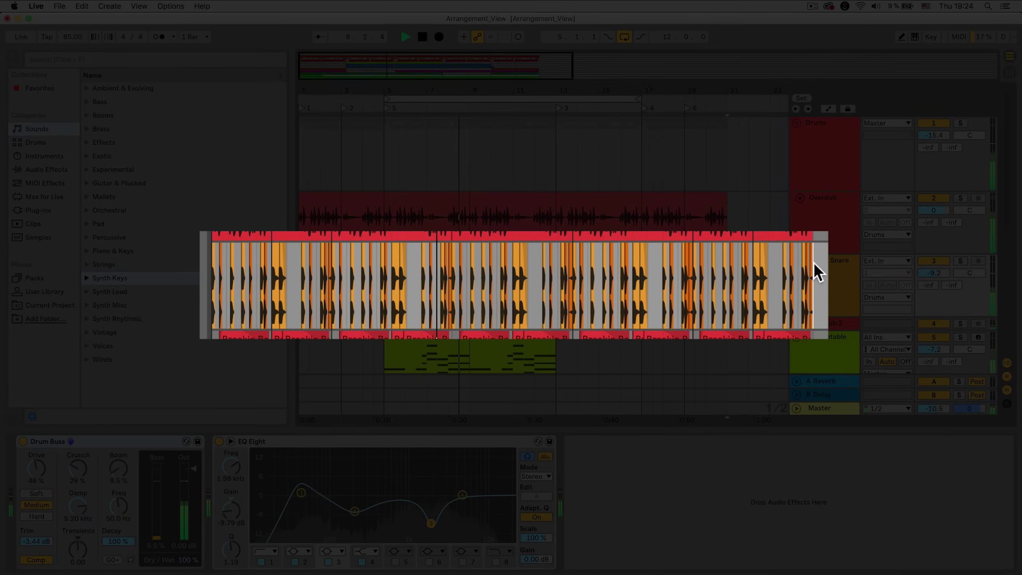
pyautogui.moveTo(813, 262); pyautogui.dragTo(201, 268)
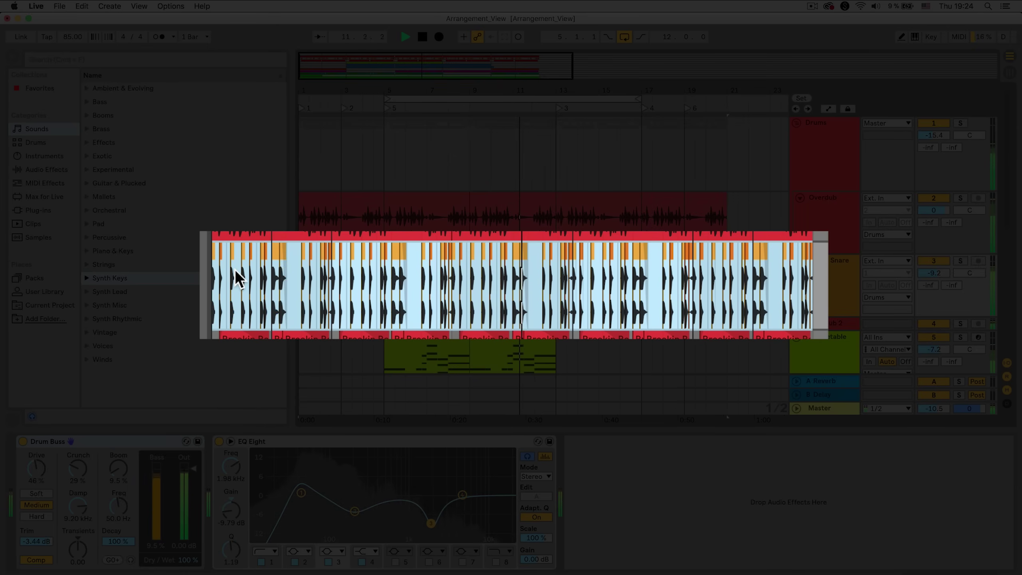
pyautogui.click(92, 9)
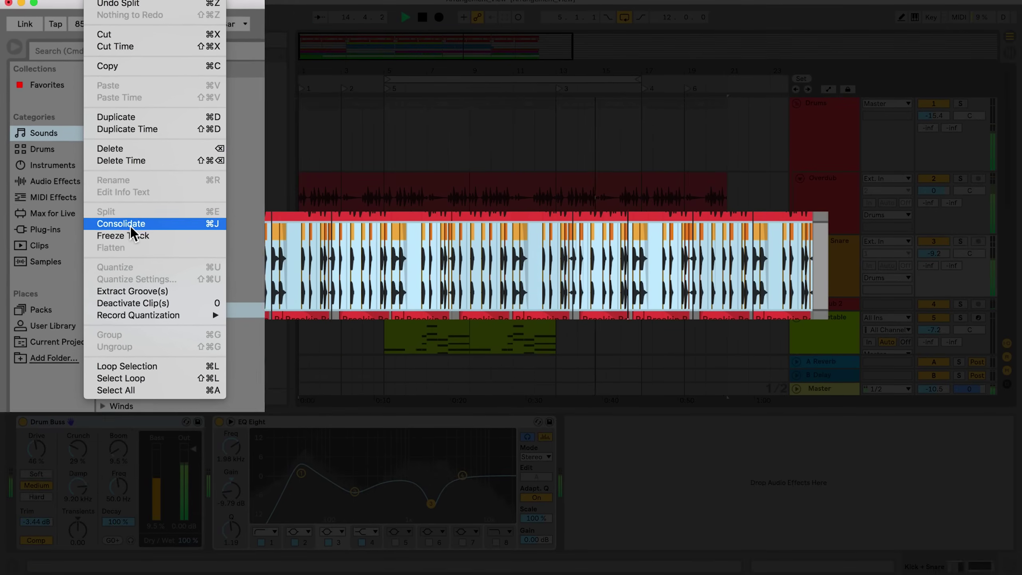
pyautogui.click(130, 226)
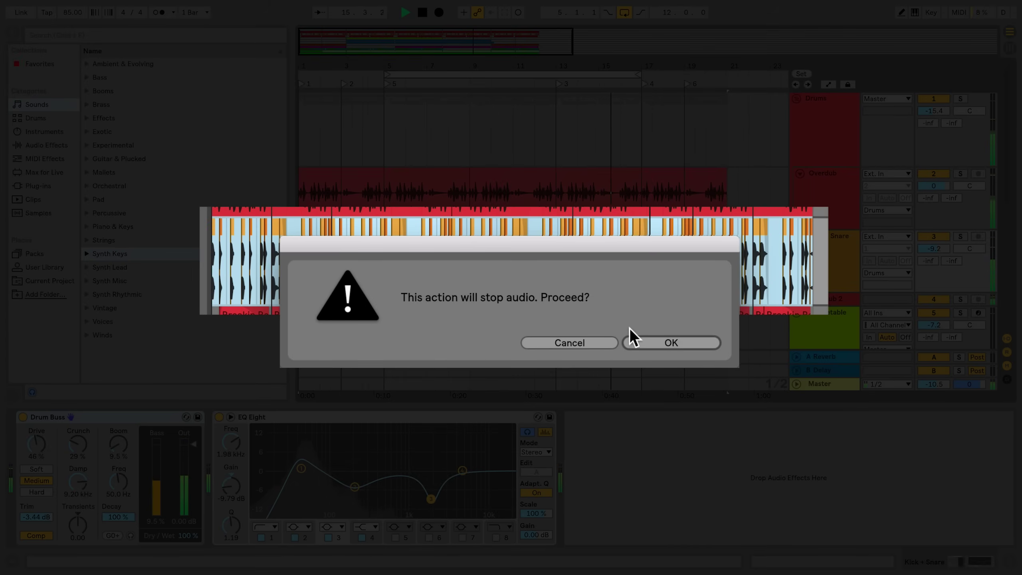
pyautogui.click(641, 343)
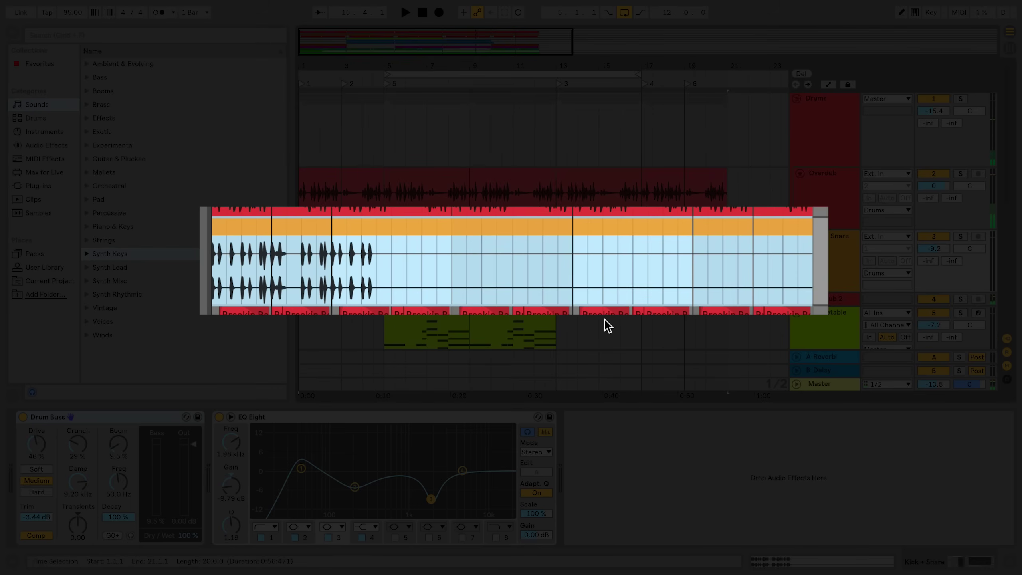
# - Clear the selection, restart playback and deactivate the consolidated Kick + Snare clip from its context menu
pyautogui.click(333, 264)
pyautogui.press('space')
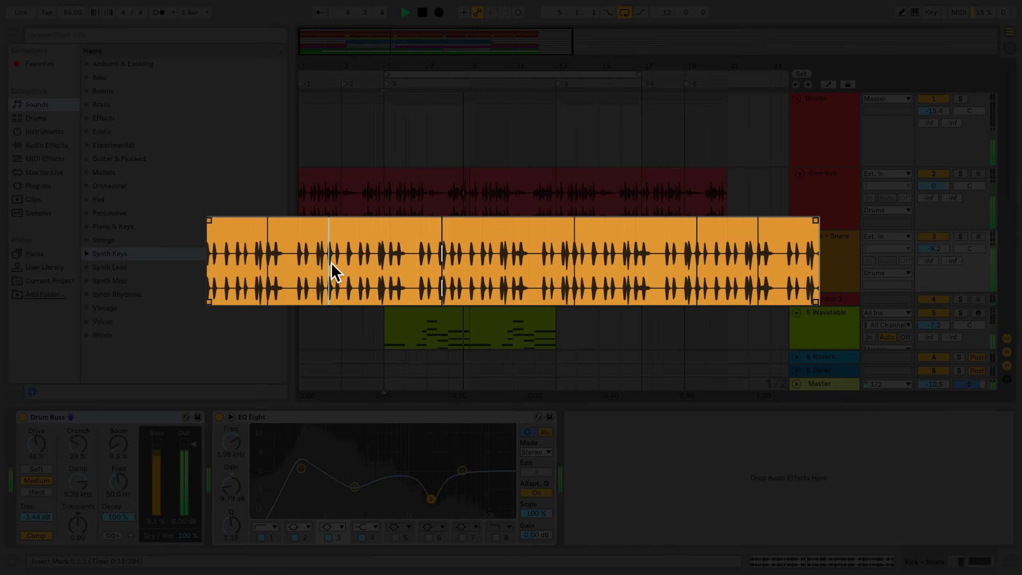
pyautogui.click(409, 235)
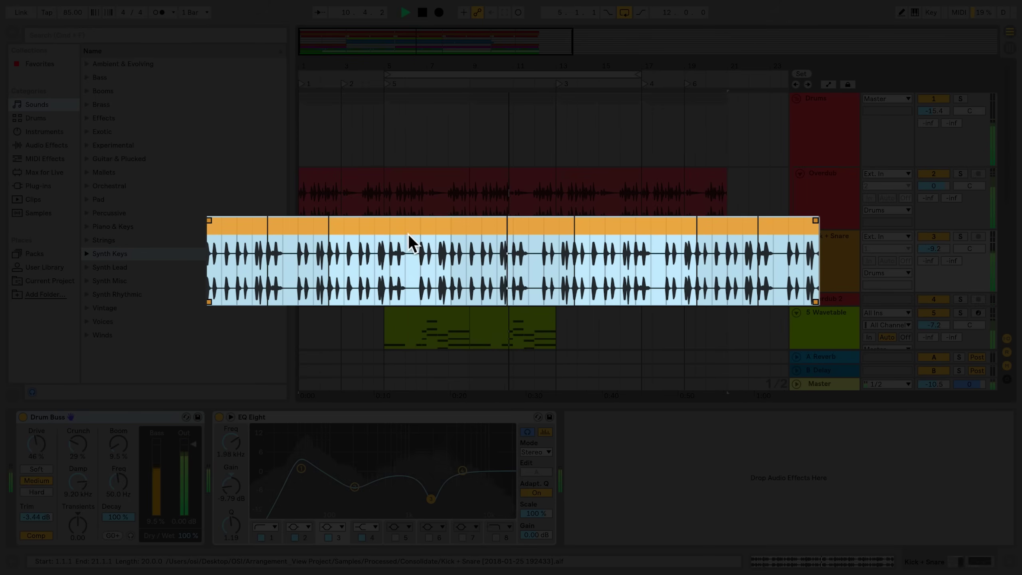
pyautogui.rightClick(408, 233)
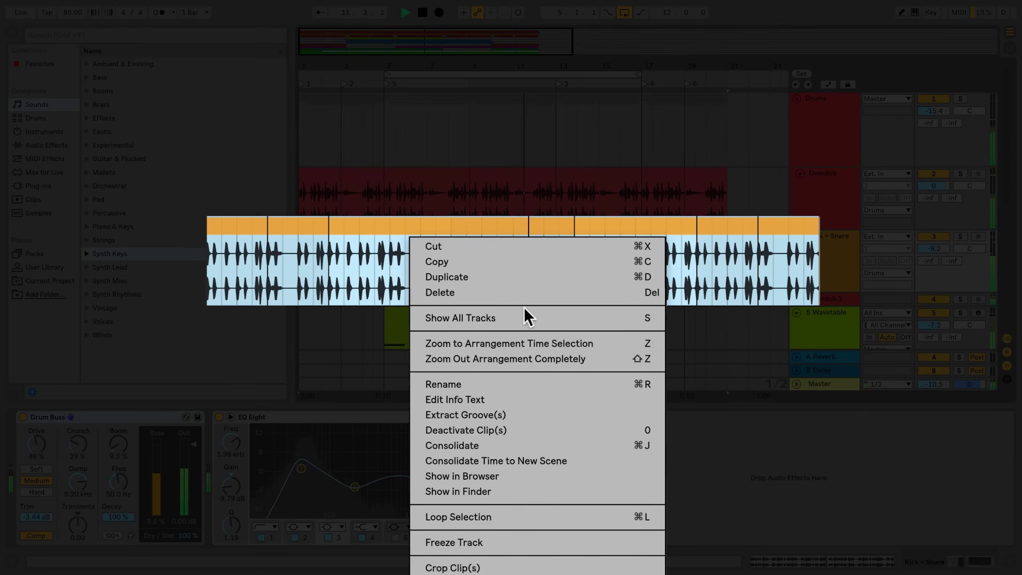
pyautogui.click(544, 433)
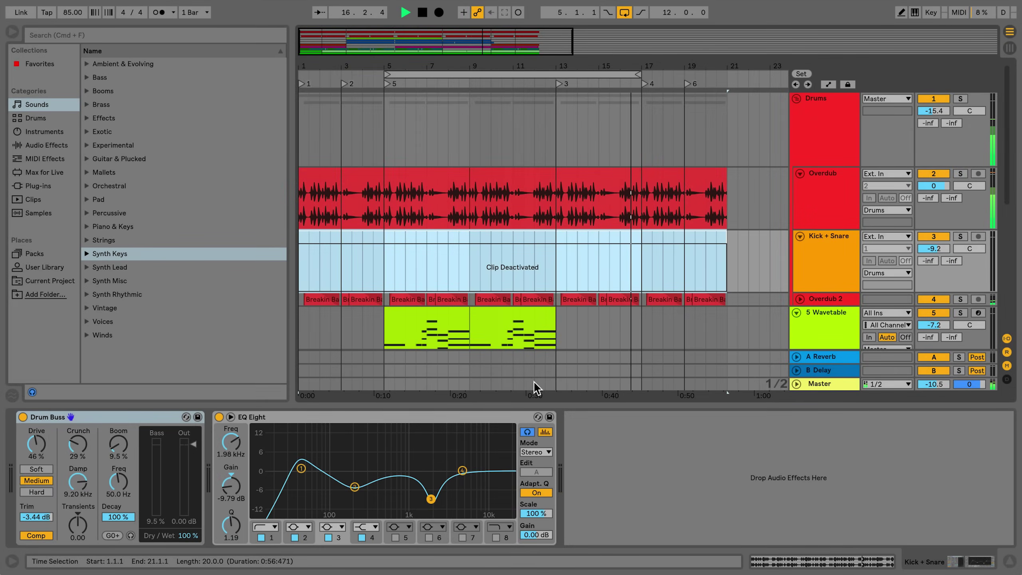
# - Reactivate the Kick + Snare clip, then copy the Wavetable clip to bar 13 on the 13 Wavetable track
pyautogui.press('0')
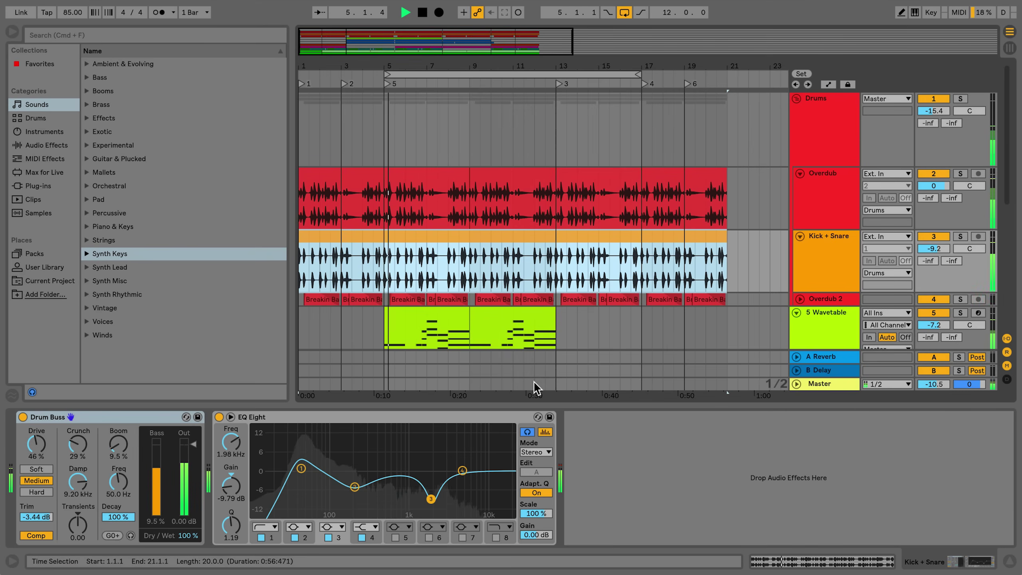
pyautogui.scroll(-5, 527, 319)
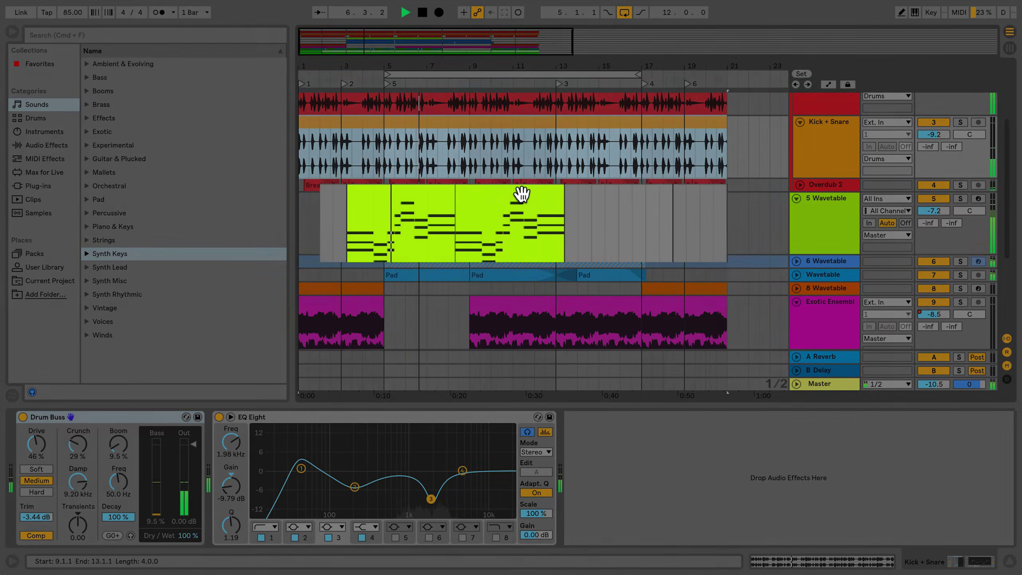
pyautogui.click(522, 194)
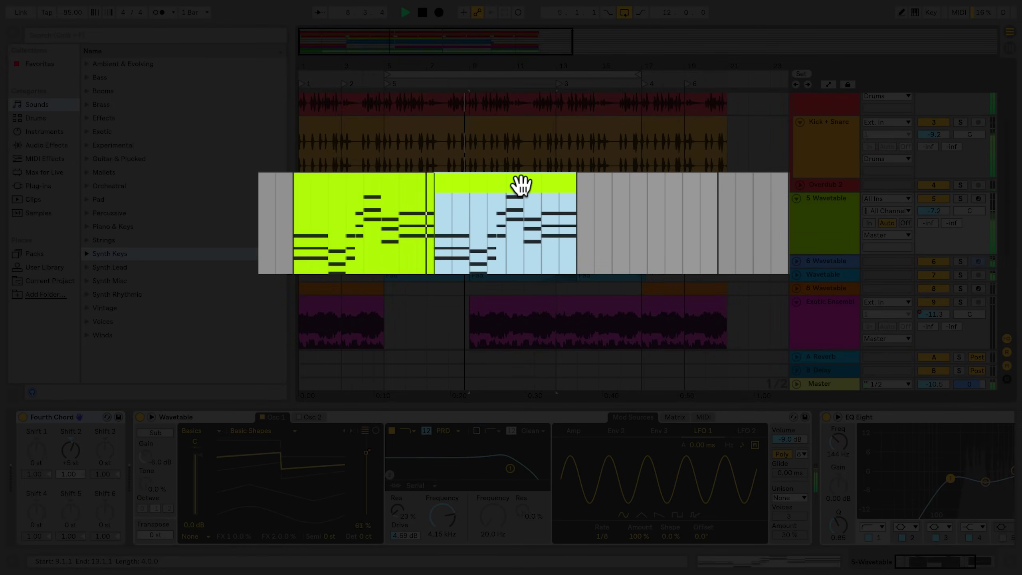
pyautogui.moveTo(522, 185); pyautogui.dragTo(658, 190)
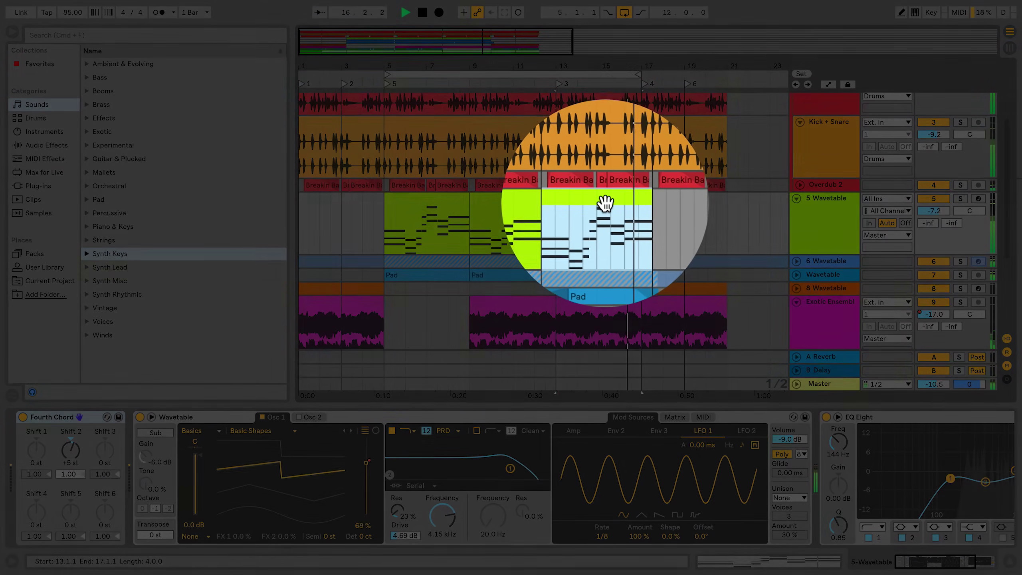
pyautogui.moveTo(606, 203); pyautogui.dragTo(604, 342)
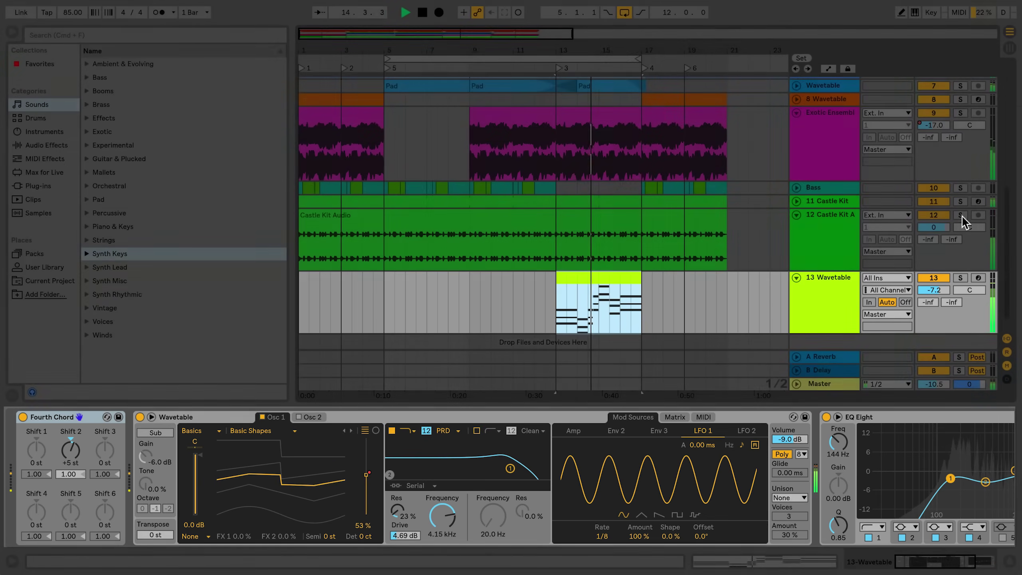
# - Solo track 12, reverse the Castle Kit Audio clip with R, then unsolo the track
pyautogui.click(960, 216)
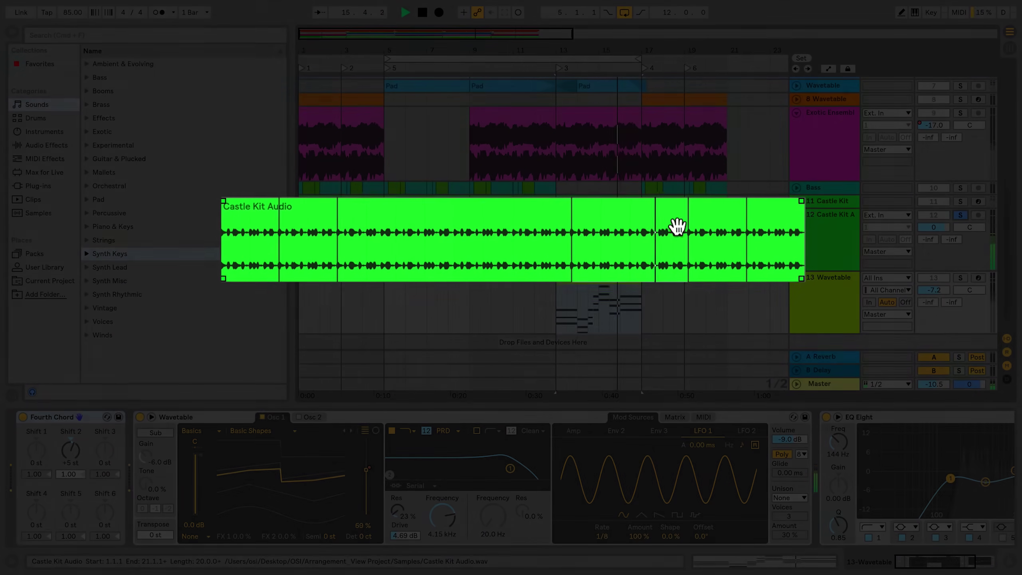
pyautogui.click(629, 221)
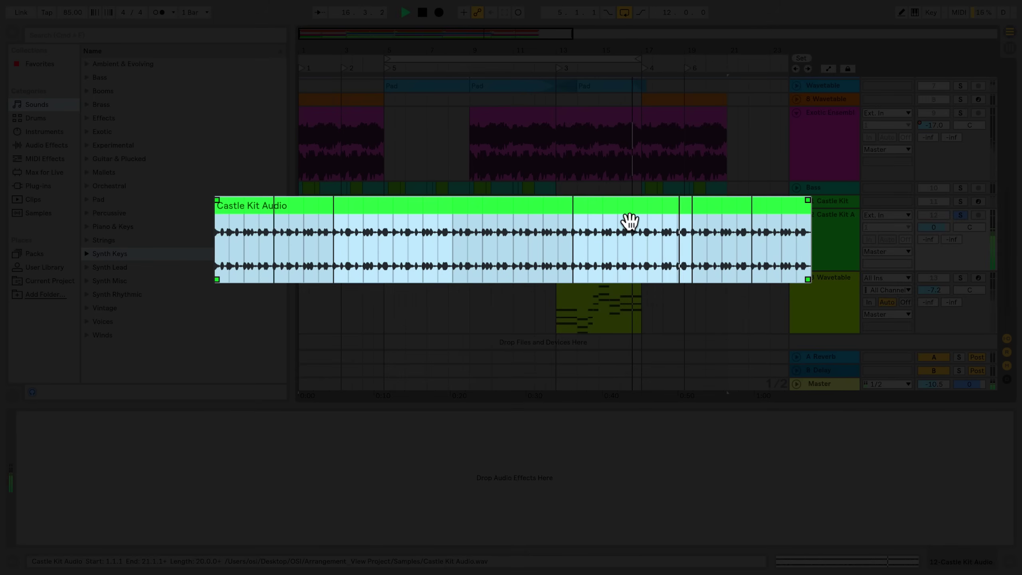
pyautogui.press('r')
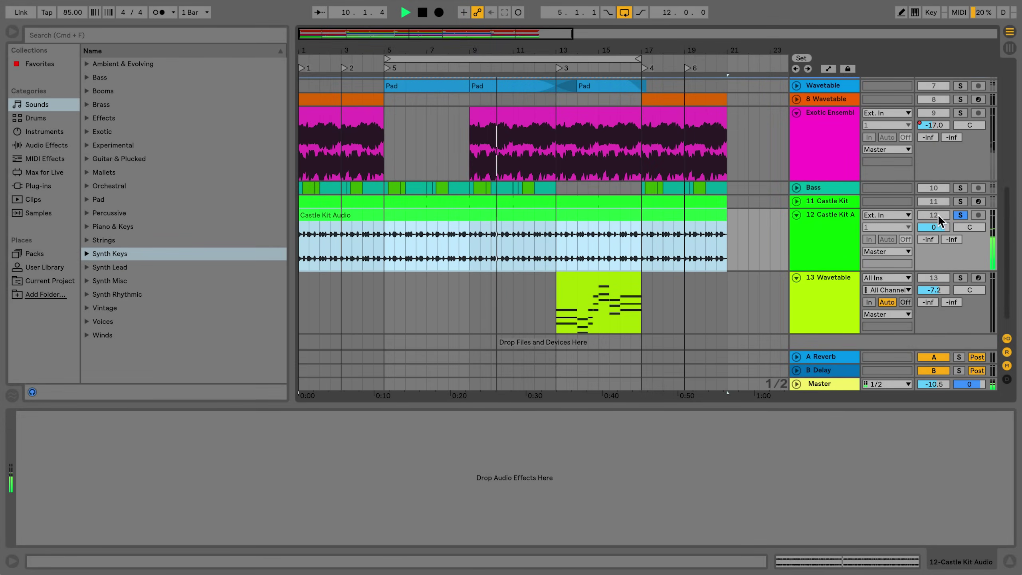
pyautogui.click(960, 214)
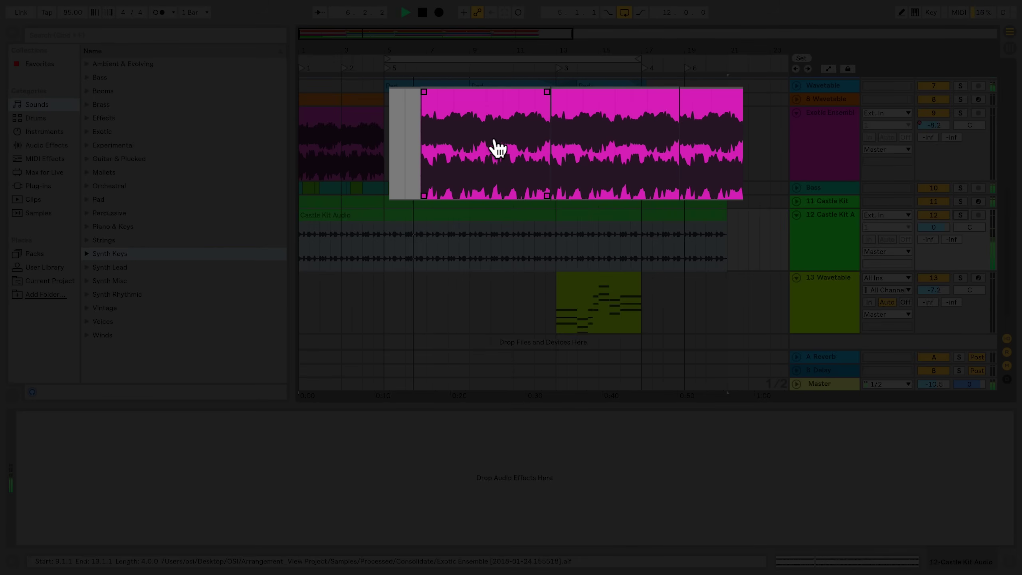
# - Scrub through the Exotic Ensemble audio and select the clip starting at bar 13
pyautogui.moveTo(498, 149)
pyautogui.mouseDown()
pyautogui.moveTo(454, 149)
pyautogui.moveTo(525, 142)
pyautogui.moveTo(495, 139)
pyautogui.mouseUp()
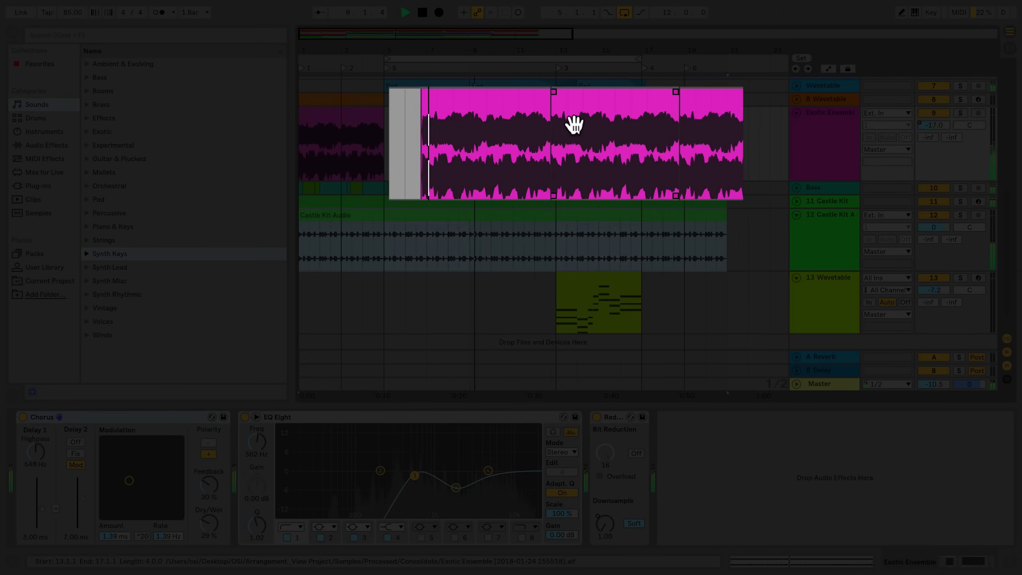
pyautogui.click(619, 111)
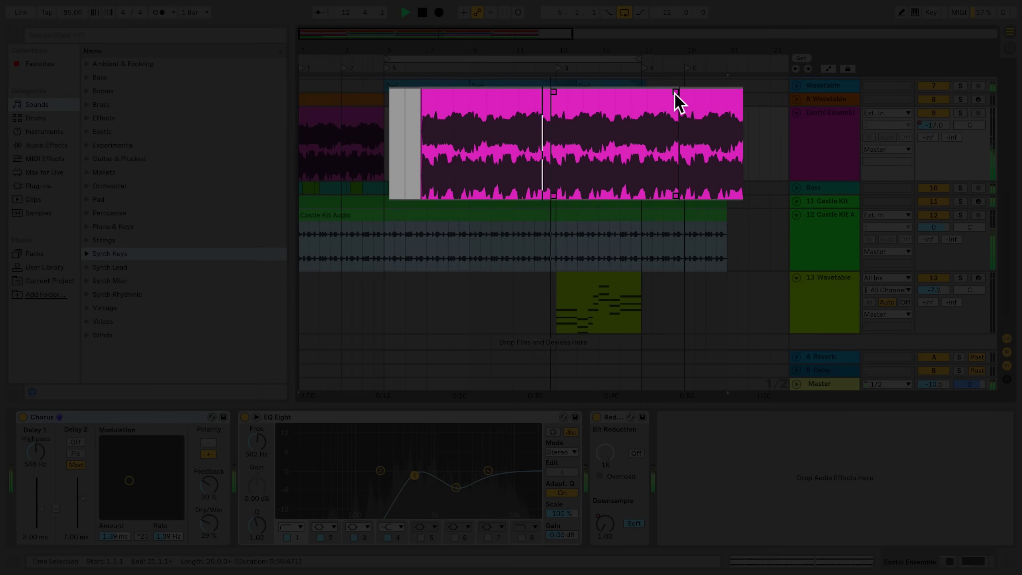
# - Add a fade-out to the Exotic Ensemble clip, steepen its curve, then shorten it near the end
pyautogui.moveTo(675, 93); pyautogui.dragTo(610, 104)
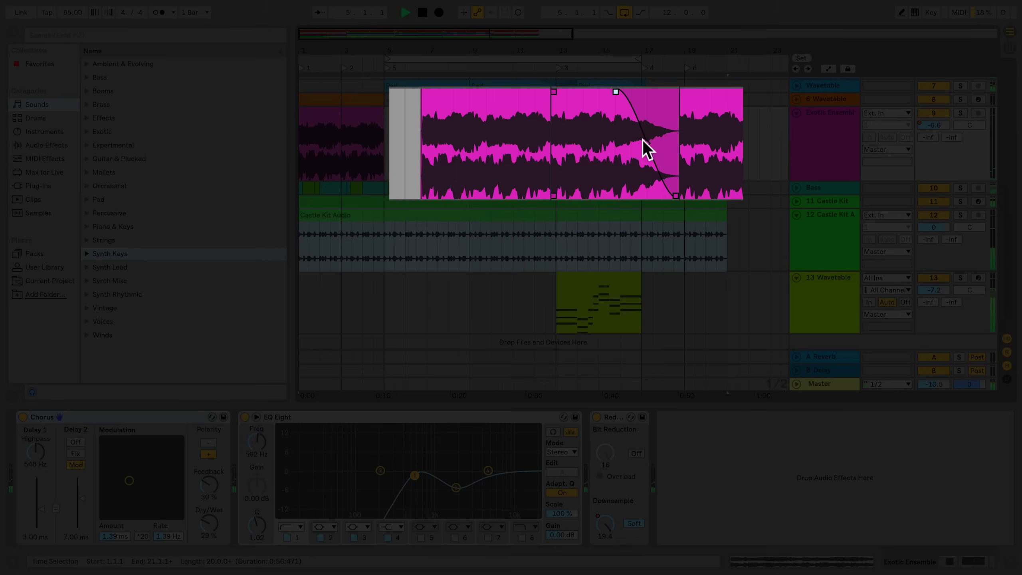
pyautogui.moveTo(647, 144)
pyautogui.mouseDown()
pyautogui.moveTo(673, 115)
pyautogui.moveTo(639, 170)
pyautogui.moveTo(647, 161)
pyautogui.mouseUp()
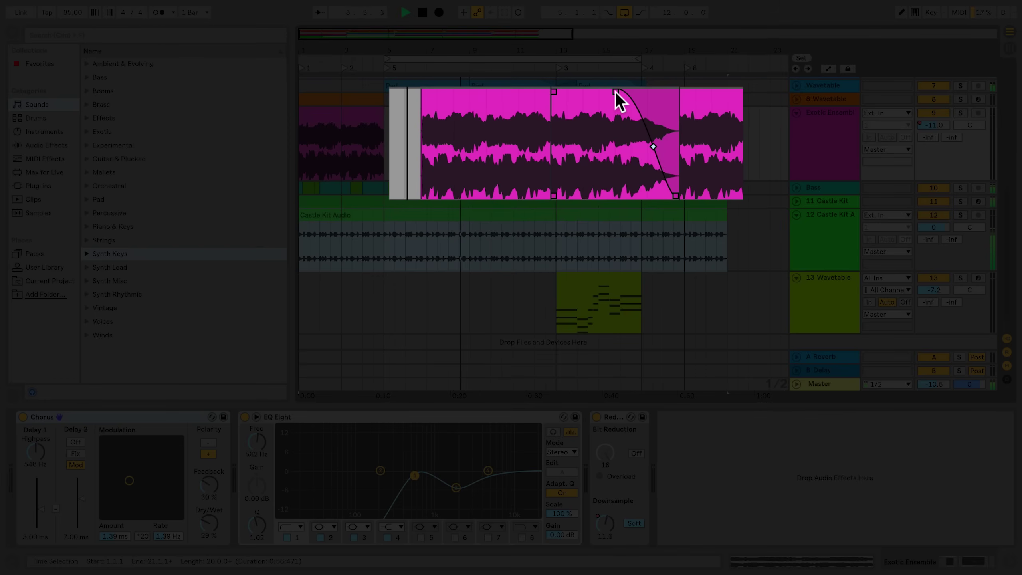
pyautogui.moveTo(615, 91); pyautogui.dragTo(676, 92)
# - Create a crossfade across bar 17 between the Exotic Ensemble clip and the following clip
pyautogui.click(694, 99)
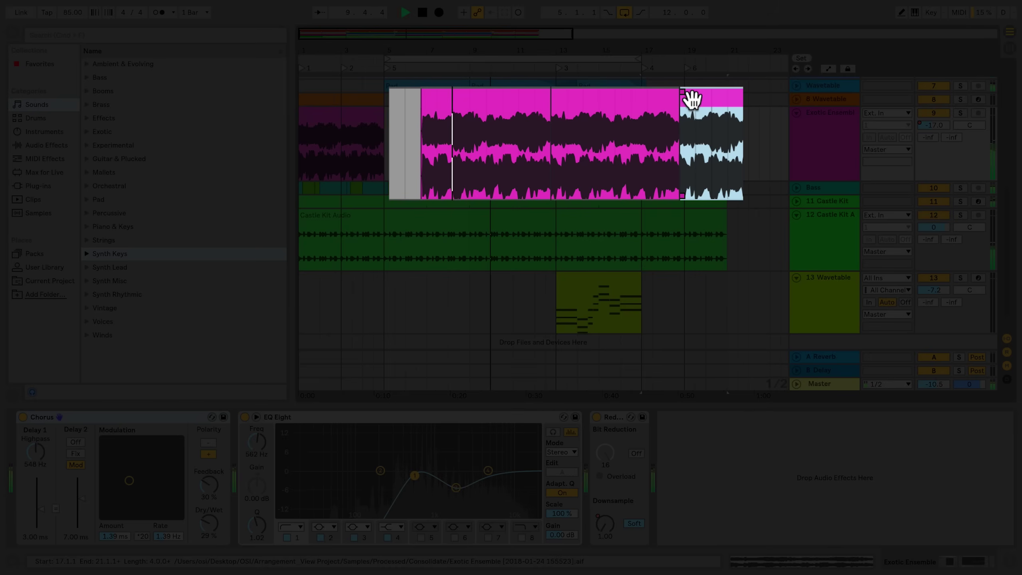
pyautogui.moveTo(676, 91); pyautogui.dragTo(634, 91)
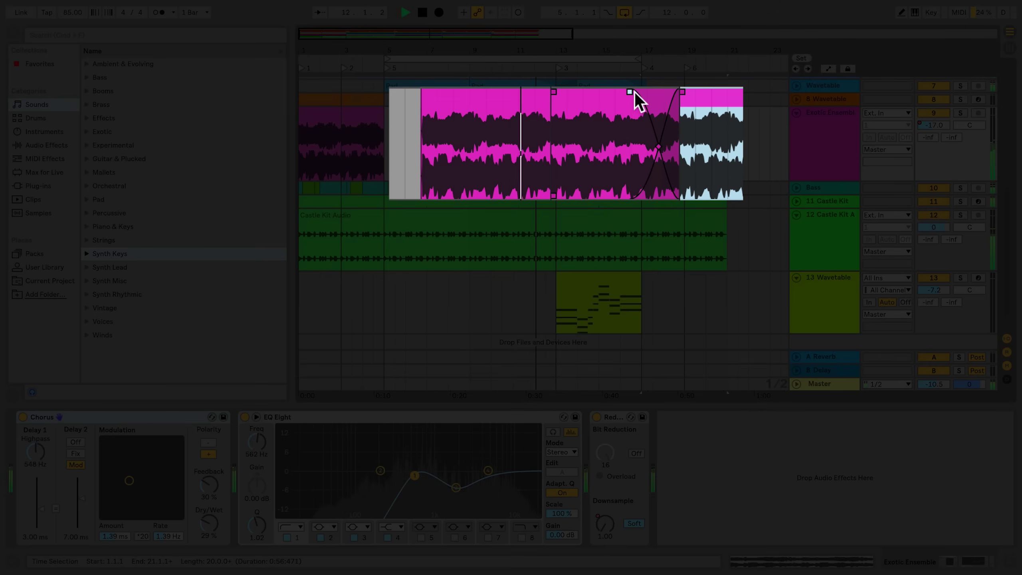